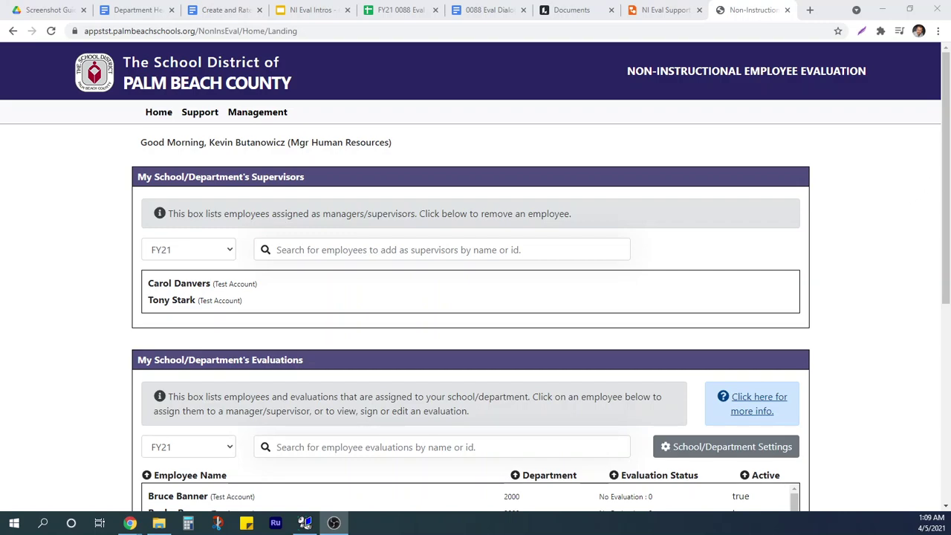
# Step: Create and open an evaluation for the last employee visible in the school/department evaluations list
pyautogui.click(945, 163)
pyautogui.moveTo(946, 163); pyautogui.dragTo(936, 333)
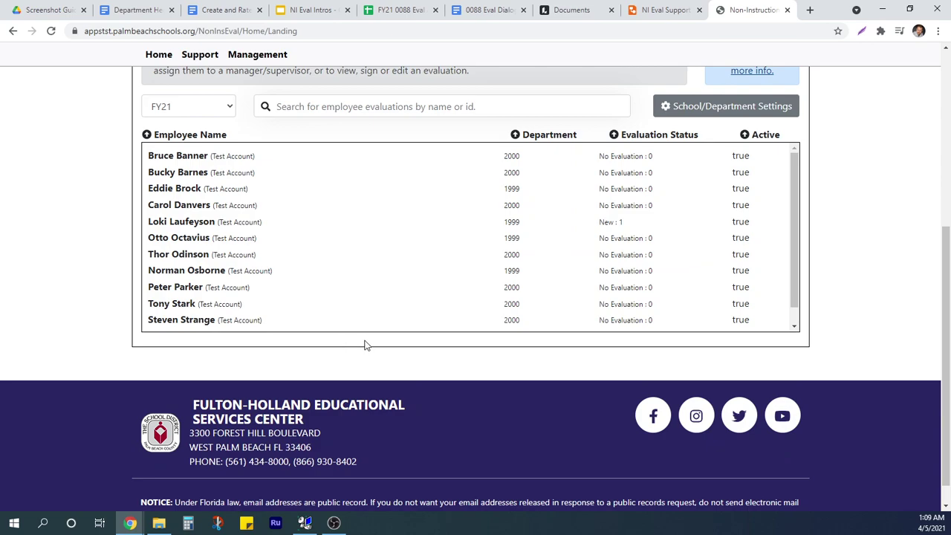
pyautogui.moveTo(200, 329)
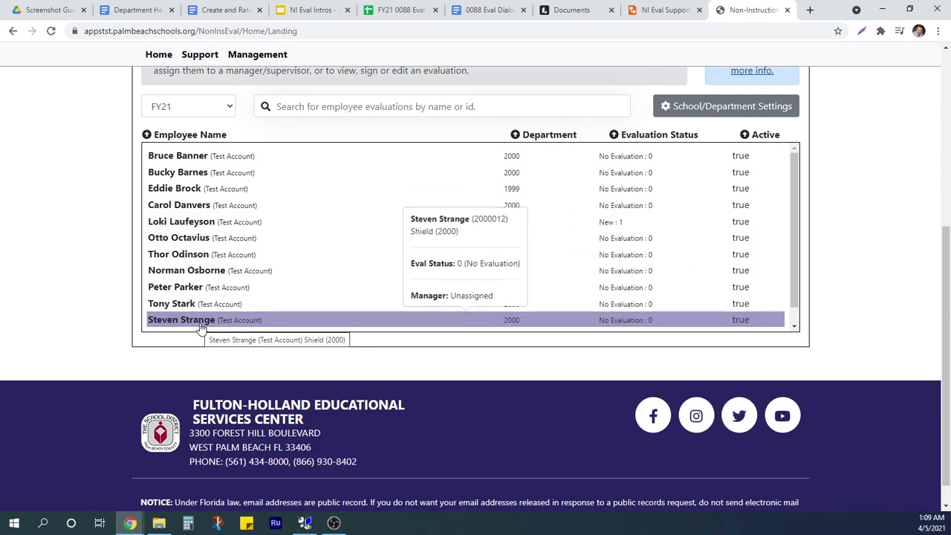
pyautogui.click(200, 328)
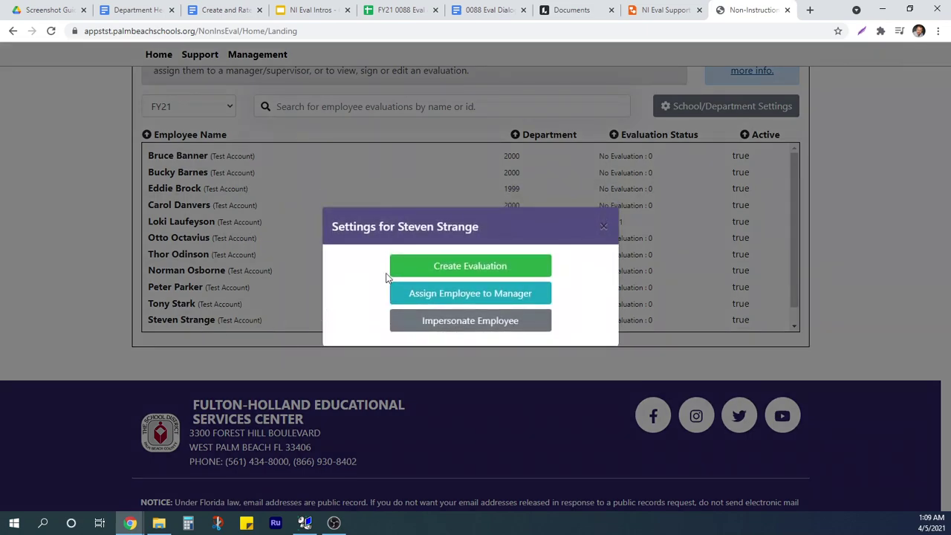
pyautogui.click(514, 269)
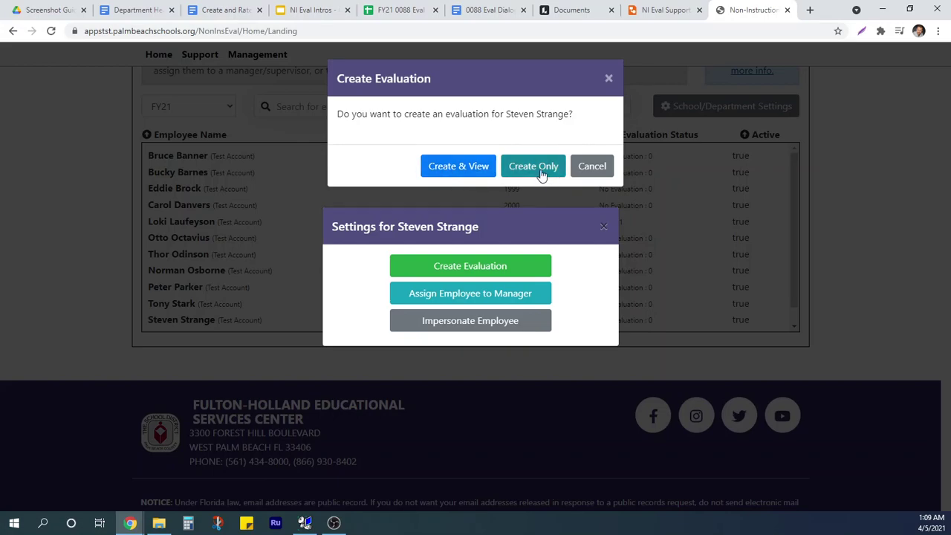
pyautogui.click(446, 173)
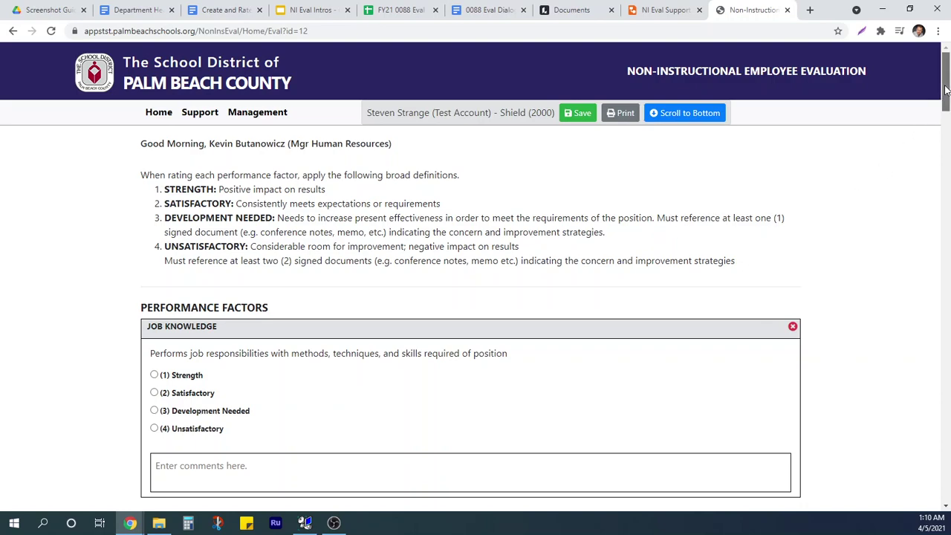
# Step: Rate Job Knowledge as Satisfactory, and rate "Strives to succeed" as Strength with the comment "Excellent work!"
pyautogui.scroll(-1, 512, 292)
pyautogui.click(154, 335)
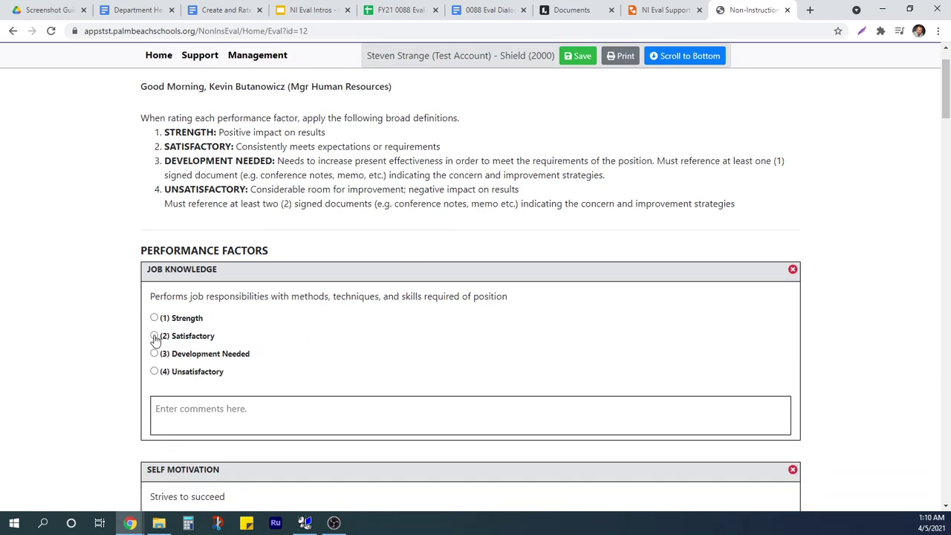
pyautogui.moveTo(945, 97); pyautogui.dragTo(944, 128)
pyautogui.click(153, 237)
pyautogui.click(283, 350)
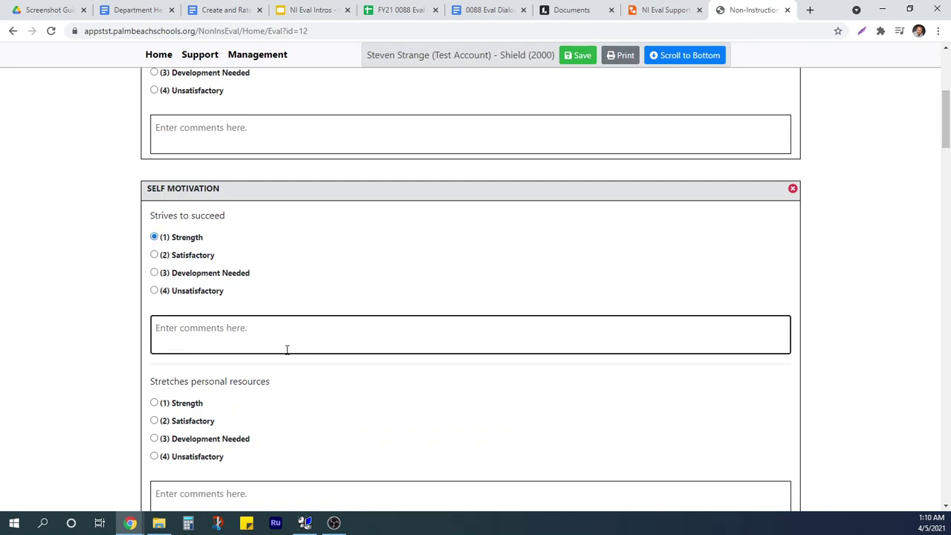
pyautogui.write('EX')
pyautogui.press('BackSpace')
pyautogui.write('cellent work!')
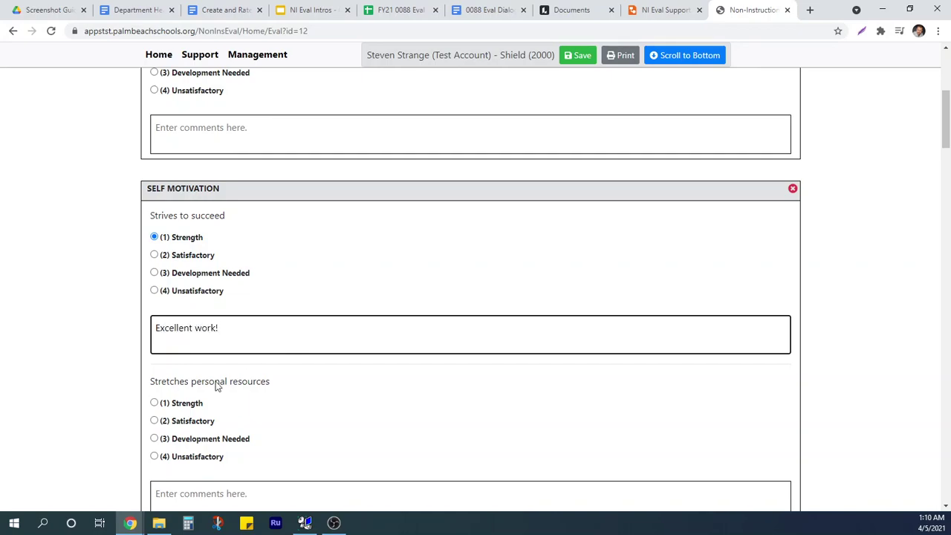
# Step: Under Self Motivation, rate "Stretches personal resources" as Satisfactory and "Builds on strengths and works on deficiencies" as Strength
pyautogui.click(154, 420)
pyautogui.scroll(-1, 586, 396)
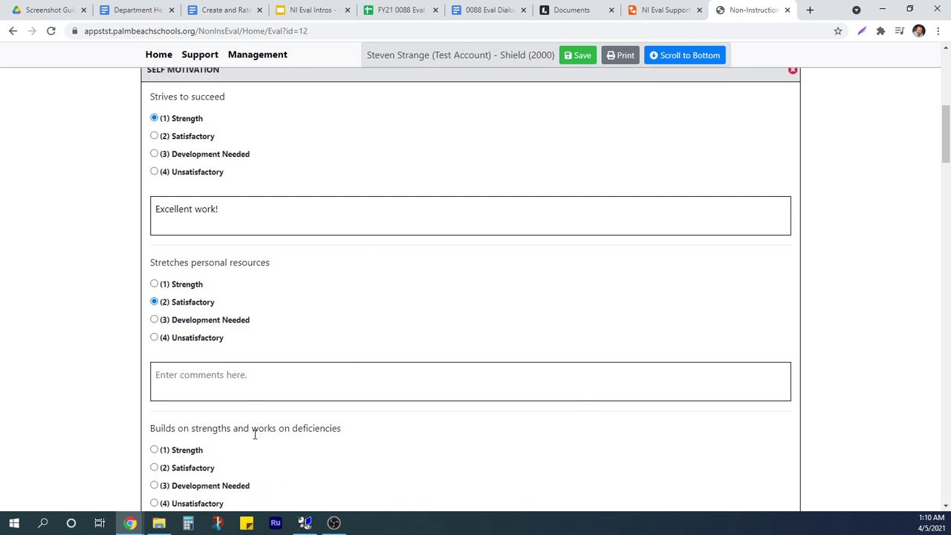
pyautogui.click(154, 450)
# Step: Rate all the Self Management factors, from "Personally well organized" to "Takes independent action", as Satisfactory
pyautogui.moveTo(945, 134); pyautogui.dragTo(946, 141)
pyautogui.scroll(-5, 513, 277)
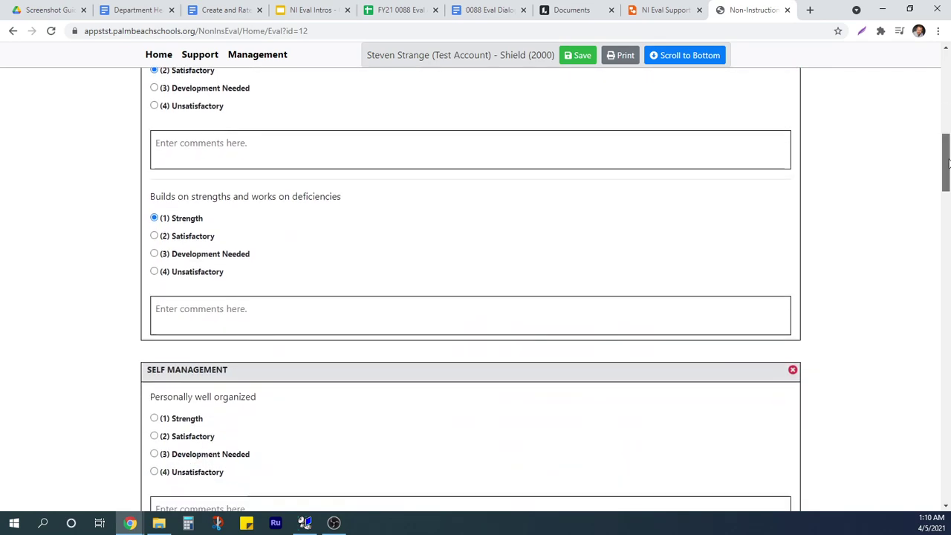
pyautogui.click(154, 239)
pyautogui.click(155, 405)
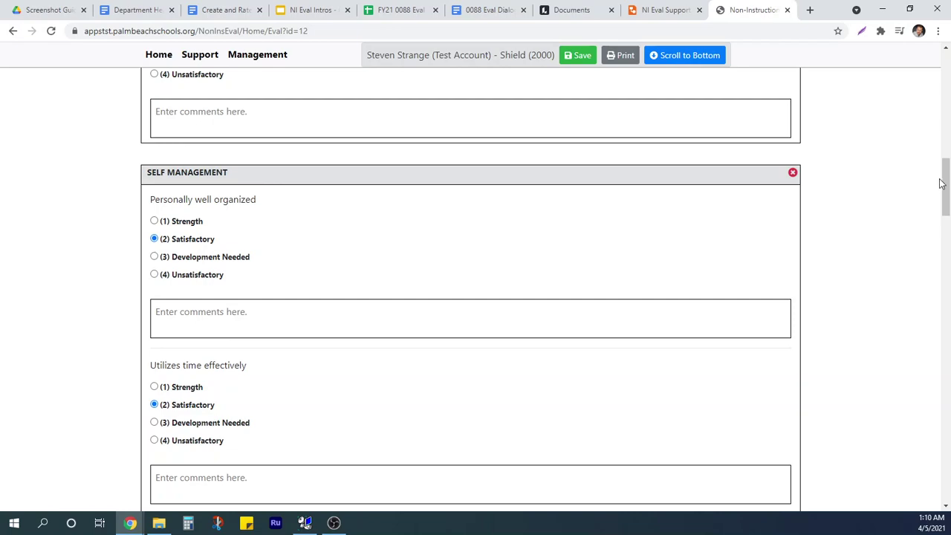
pyautogui.moveTo(942, 183); pyautogui.dragTo(942, 227)
pyautogui.click(154, 209)
# Step: Rate Adaptability to Change as Strength and "Maintains effective working relationships with associates/students" as Satisfactory
pyautogui.click(154, 392)
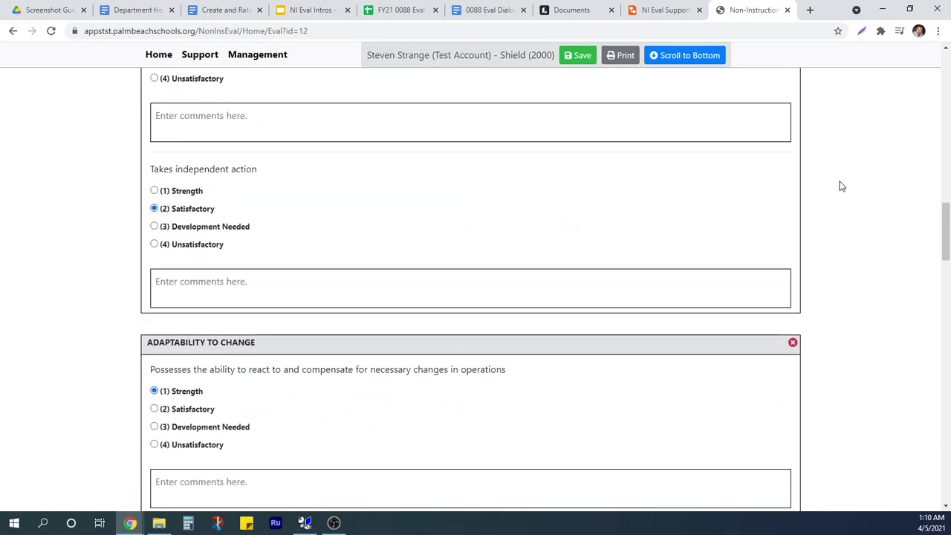
pyautogui.moveTo(945, 231); pyautogui.dragTo(945, 279)
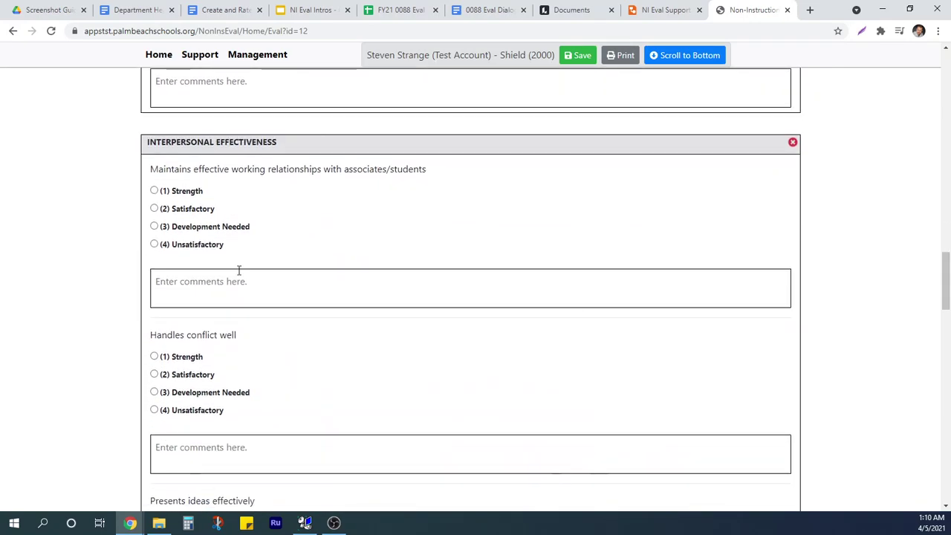
pyautogui.click(154, 208)
# Step: Rate "Handles conflict well" as Development Needed with the comment "Employee has shown anger in responding (conf notes 3/12/21)."
pyautogui.moveTo(945, 266); pyautogui.dragTo(892, 289)
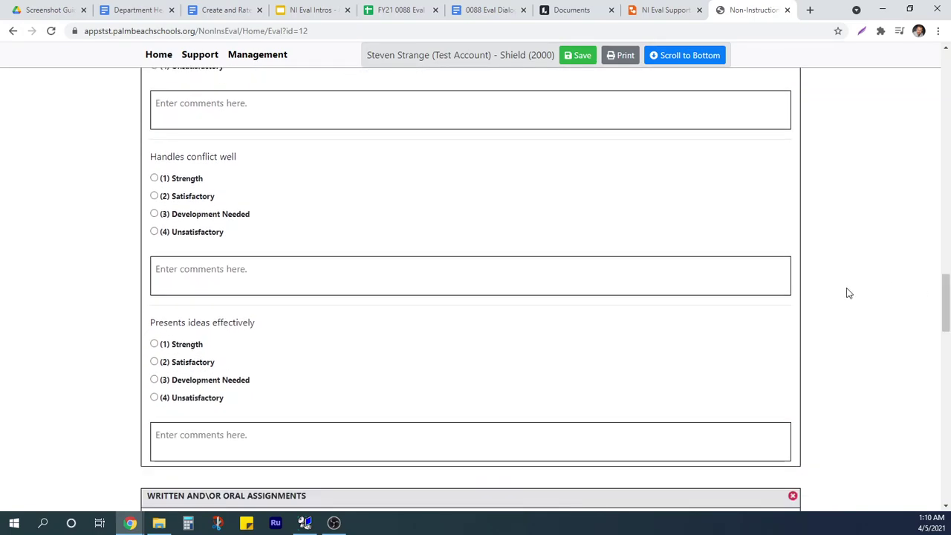
pyautogui.click(154, 214)
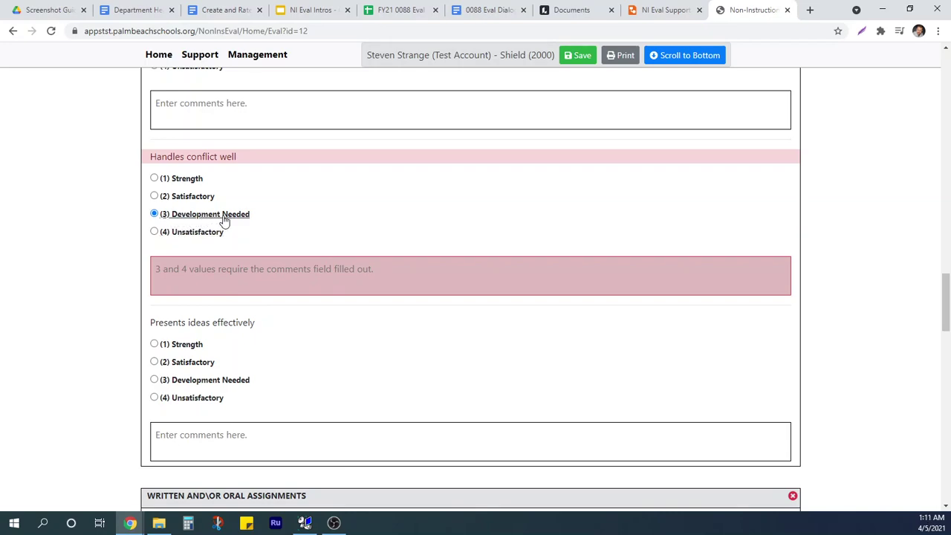
pyautogui.click(298, 276)
pyautogui.write('Employee has')
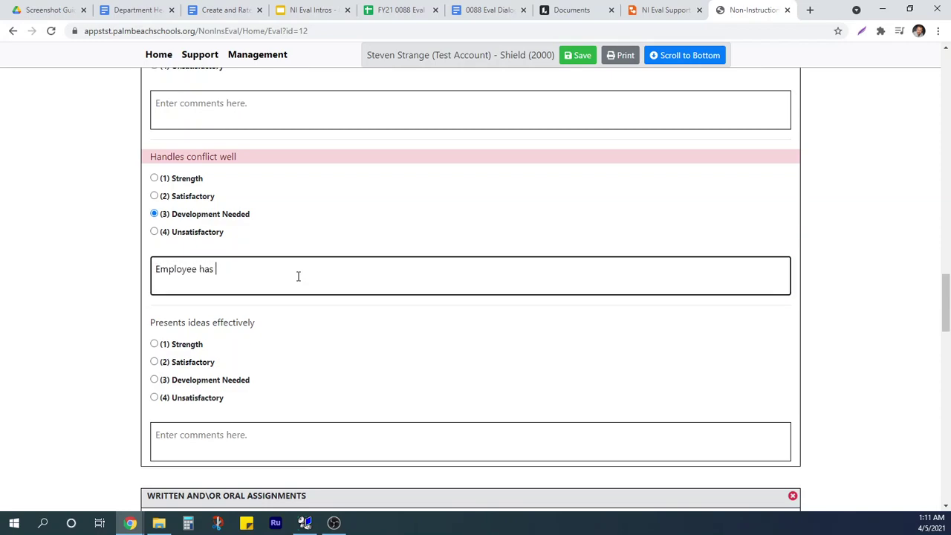
pyautogui.write(' shown anger in responding (conf notes 3/12/21).')
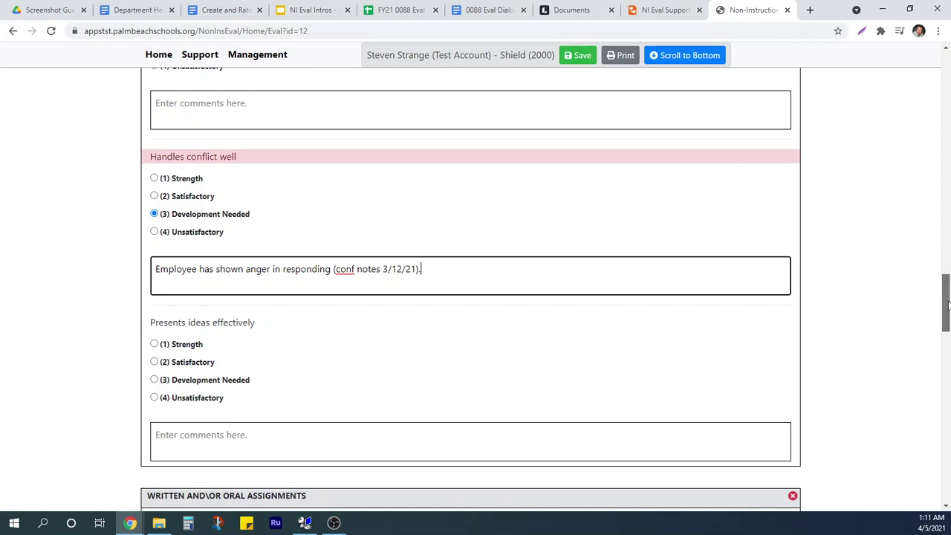
# Step: Rate "Presents ideas effectively" and both Written and/or Oral Assignments factors as Satisfactory
pyautogui.moveTo(944, 304); pyautogui.dragTo(945, 323)
pyautogui.click(154, 222)
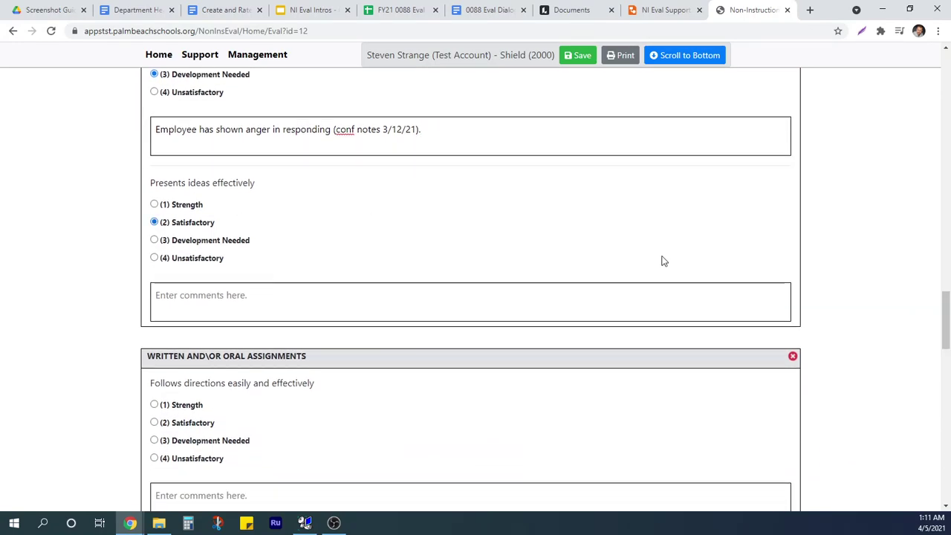
pyautogui.moveTo(944, 312); pyautogui.dragTo(946, 361)
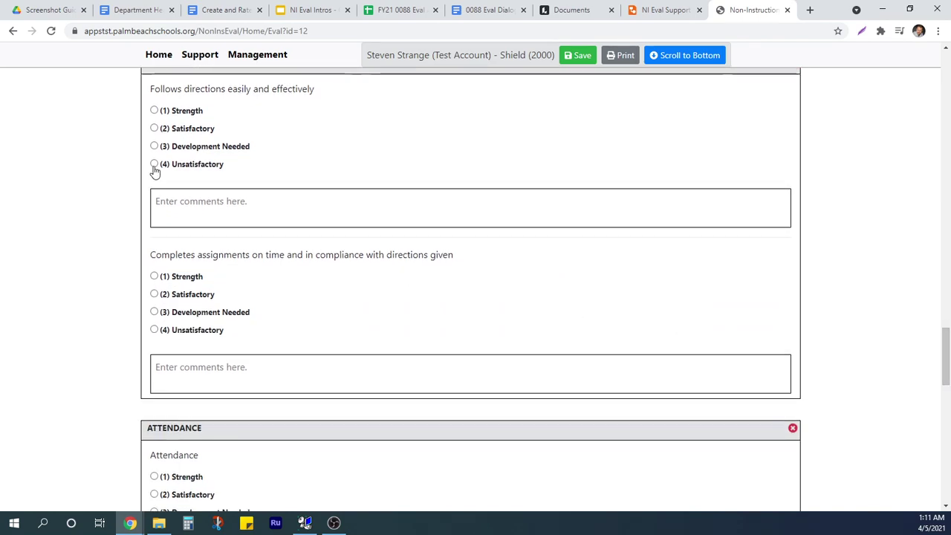
pyautogui.click(154, 127)
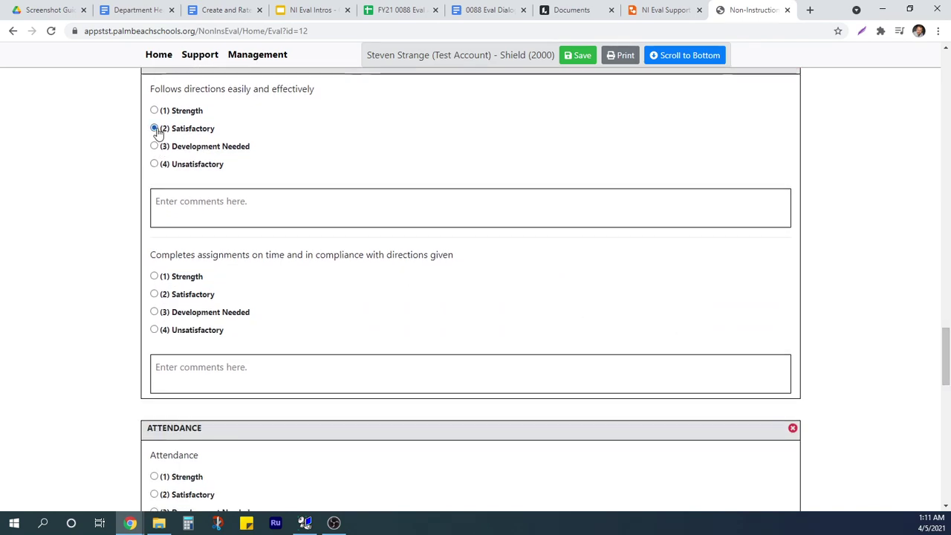
pyautogui.click(154, 295)
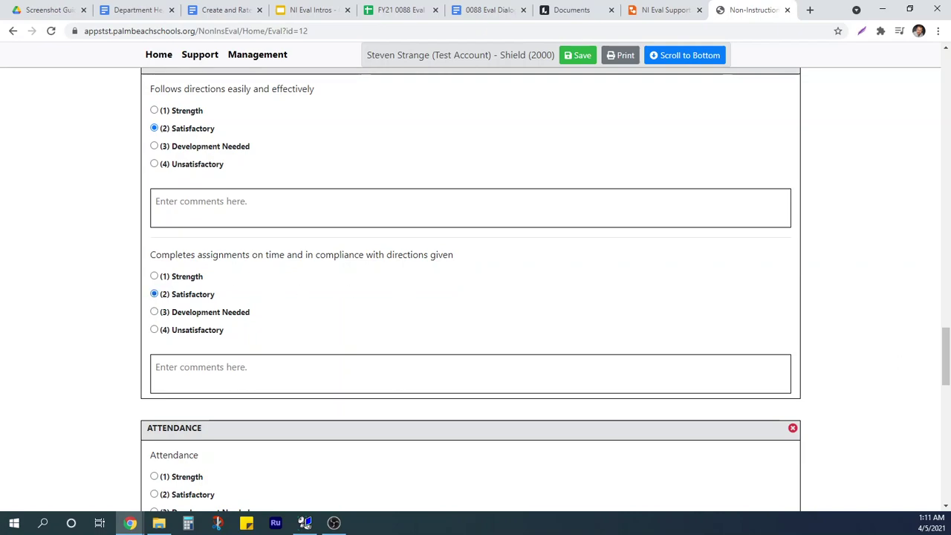
# Step: Rate Attendance as Satisfactory and Punctuality as Strength
pyautogui.moveTo(946, 359); pyautogui.dragTo(946, 393)
pyautogui.click(153, 171)
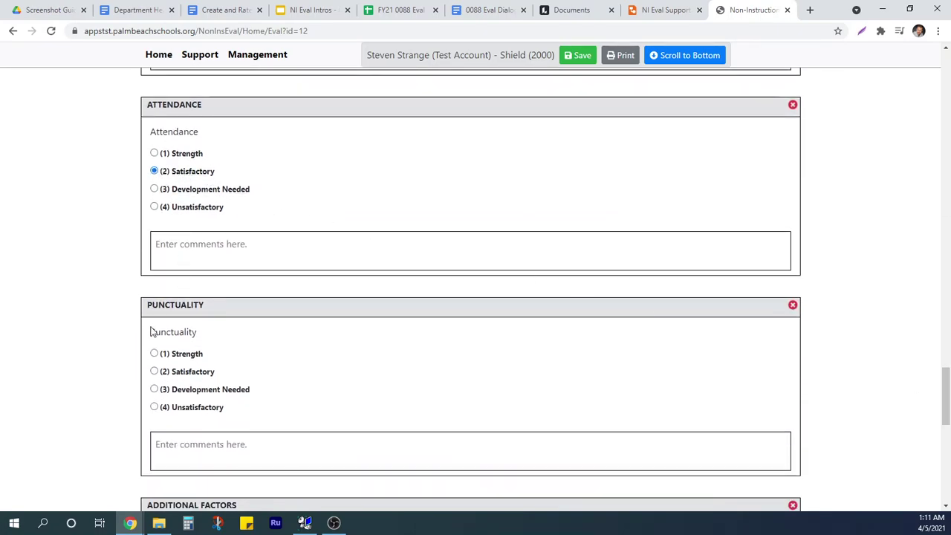
pyautogui.click(154, 355)
# Step: Set the overall evaluation rating to Satisfactory, below the optional additional factors
pyautogui.moveTo(948, 388); pyautogui.dragTo(948, 439)
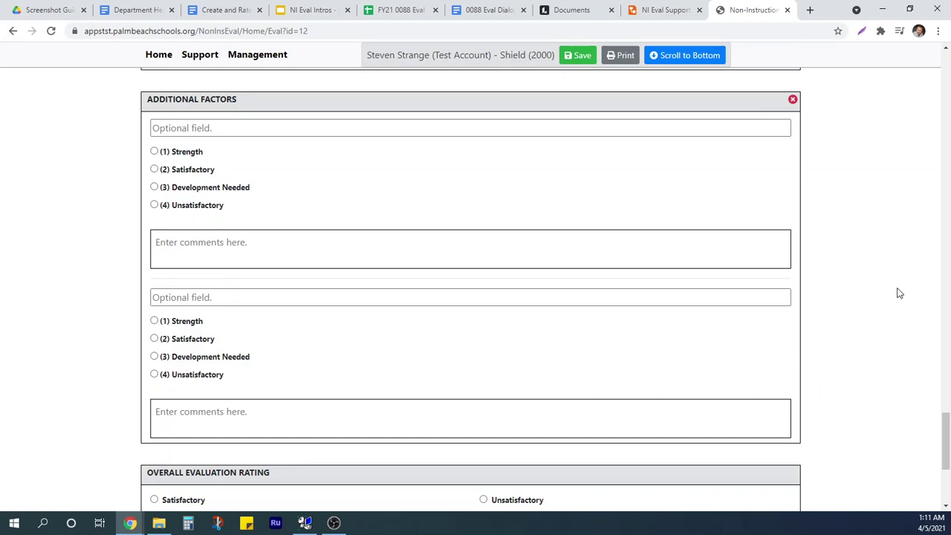
pyautogui.moveTo(944, 424); pyautogui.dragTo(942, 453)
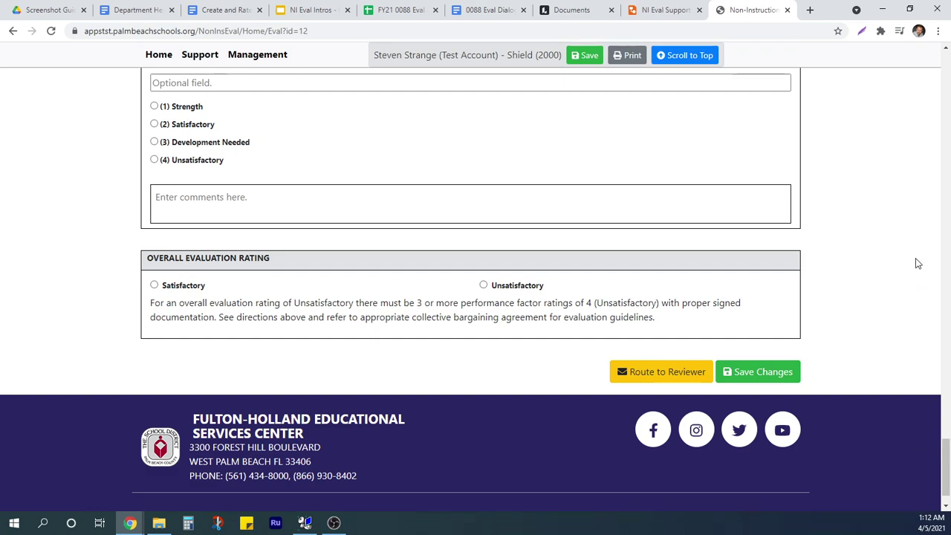
pyautogui.click(154, 286)
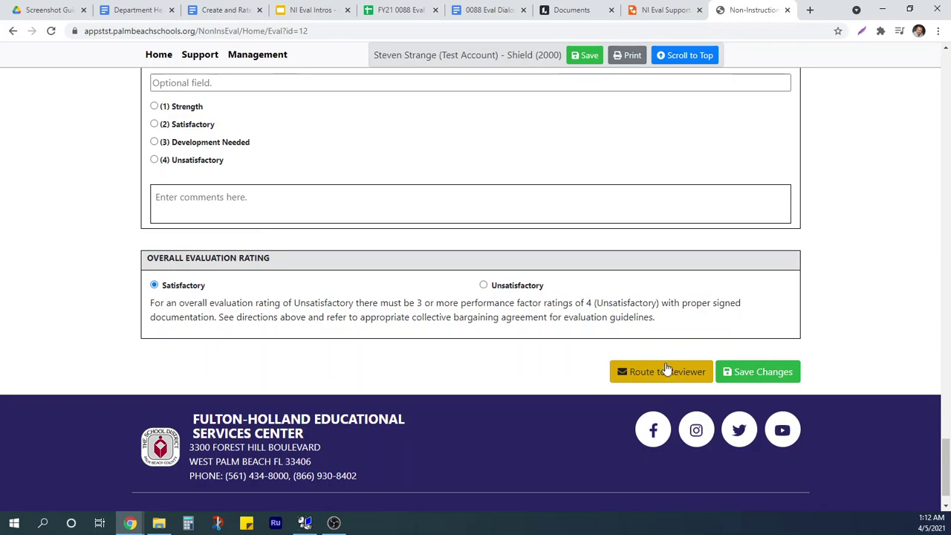
# Step: Save the evaluation changes, then save the evaluation as a finalized draft and dismiss the notice
pyautogui.click(779, 375)
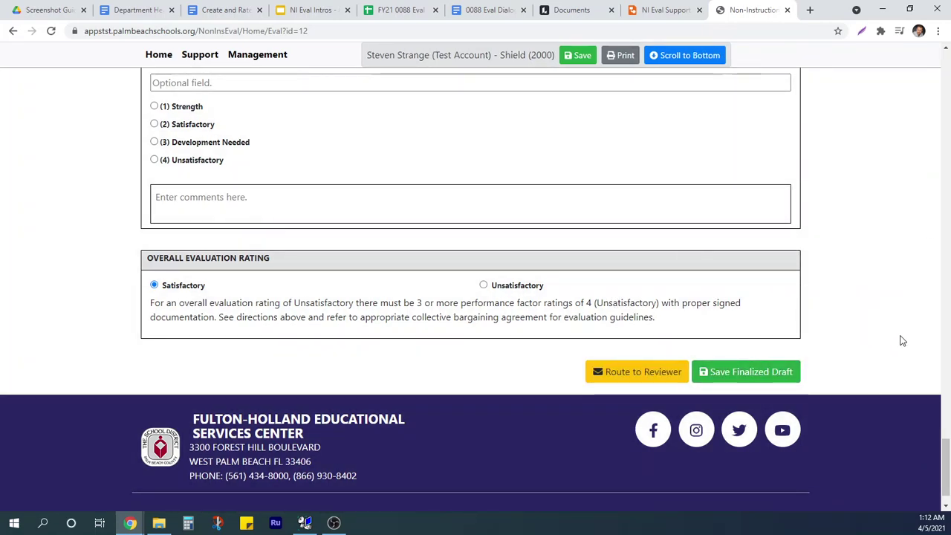
pyautogui.click(765, 378)
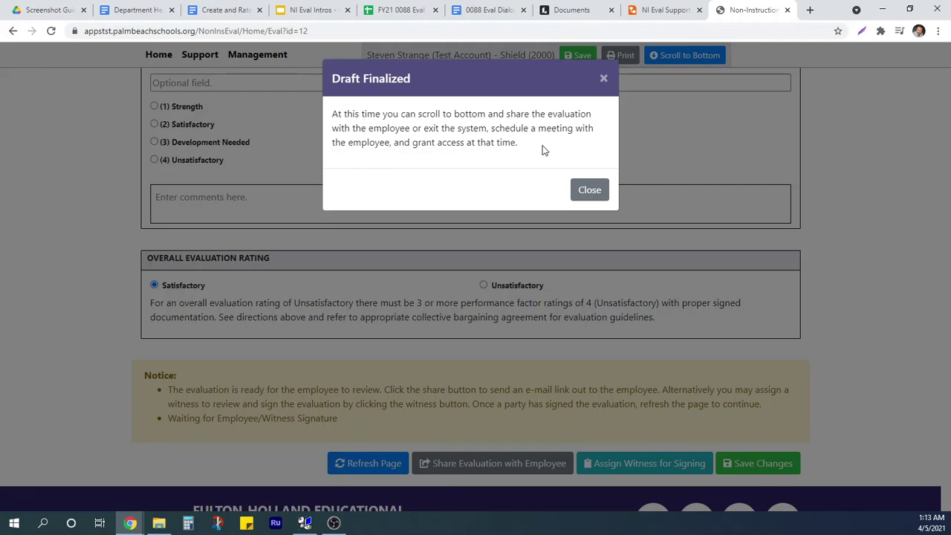
pyautogui.click(598, 195)
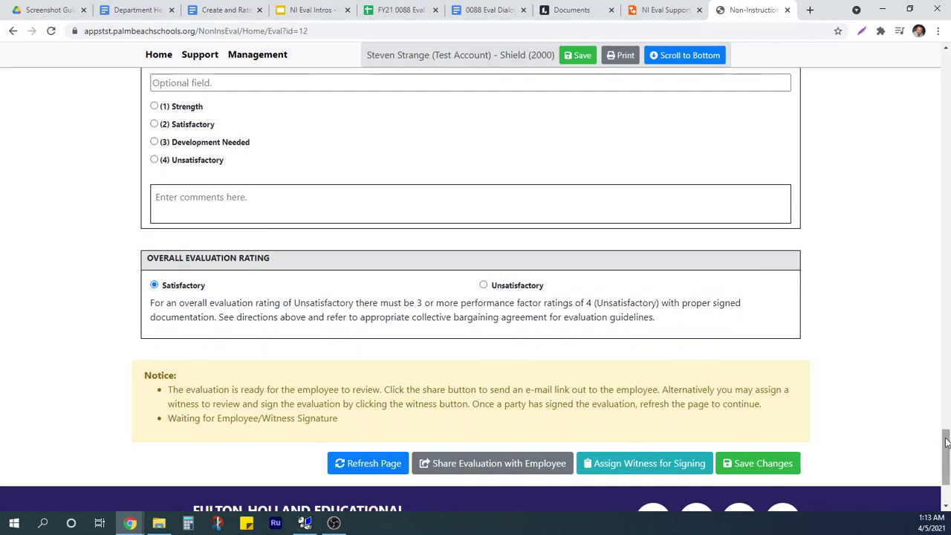
# Step: Share the finalized evaluation with the employee and dismiss the sharing notice
pyautogui.scroll(-1, 933, 437)
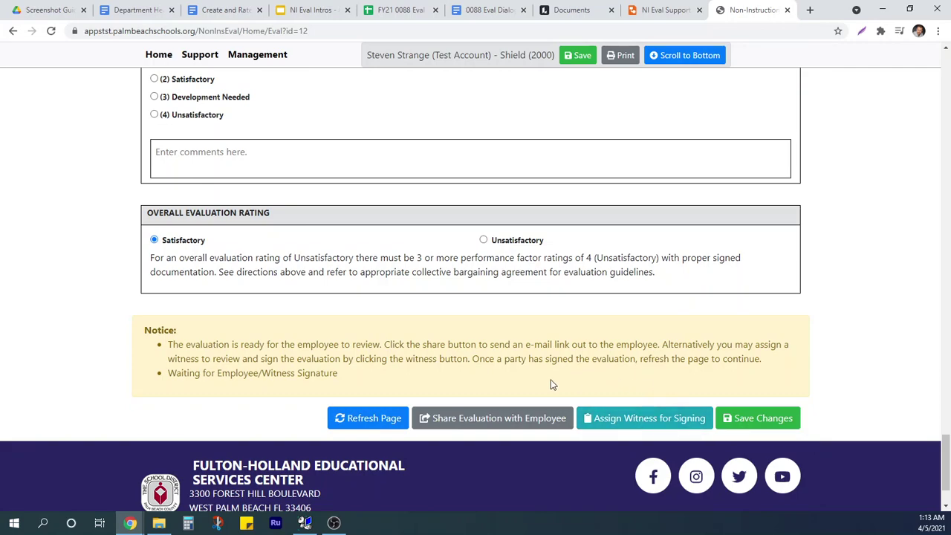
pyautogui.click(471, 425)
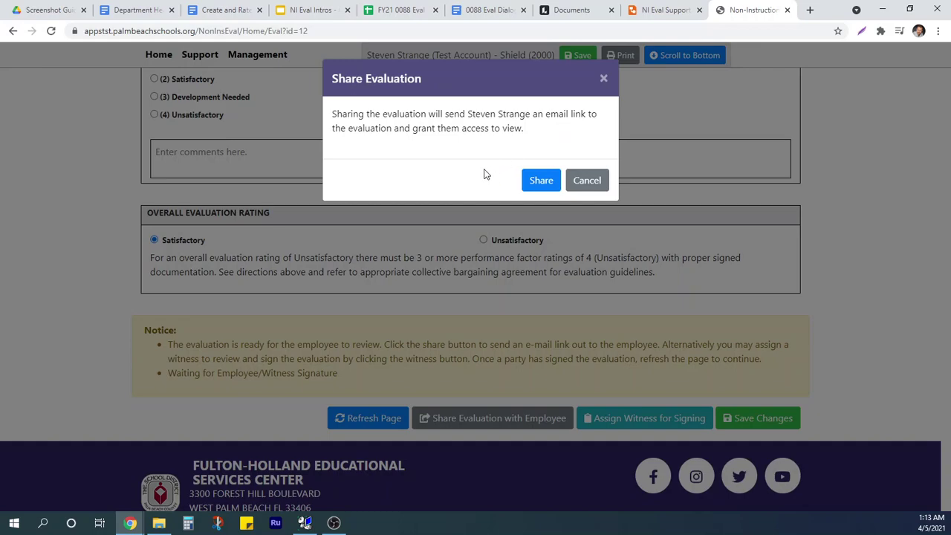
pyautogui.click(533, 184)
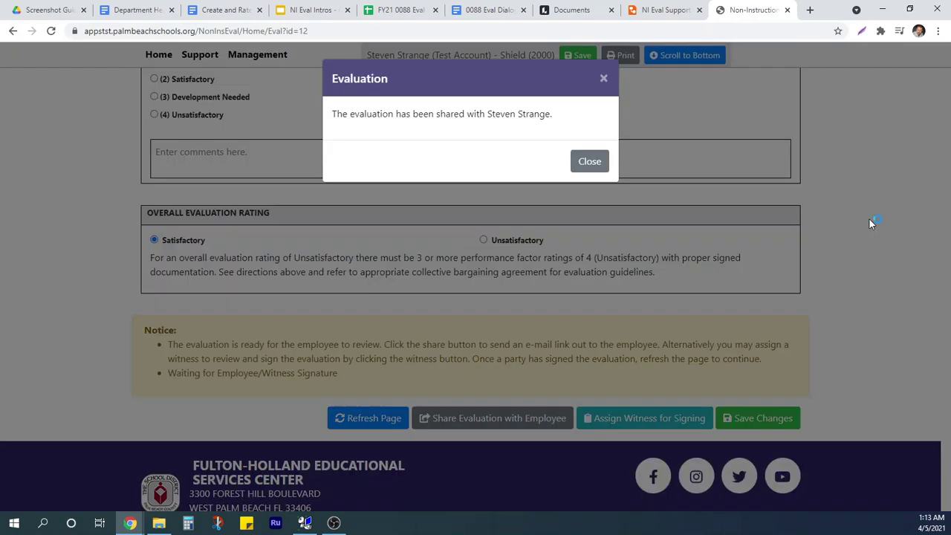
pyautogui.click(589, 163)
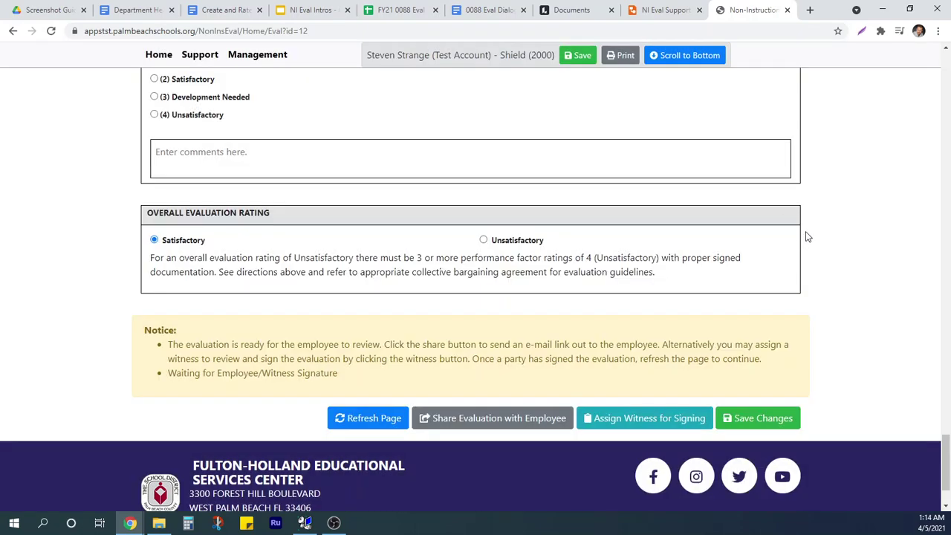
# Step: Return to the home page and check the employee's evaluation status in the school/department evaluations list
pyautogui.scroll(6, 367, 210)
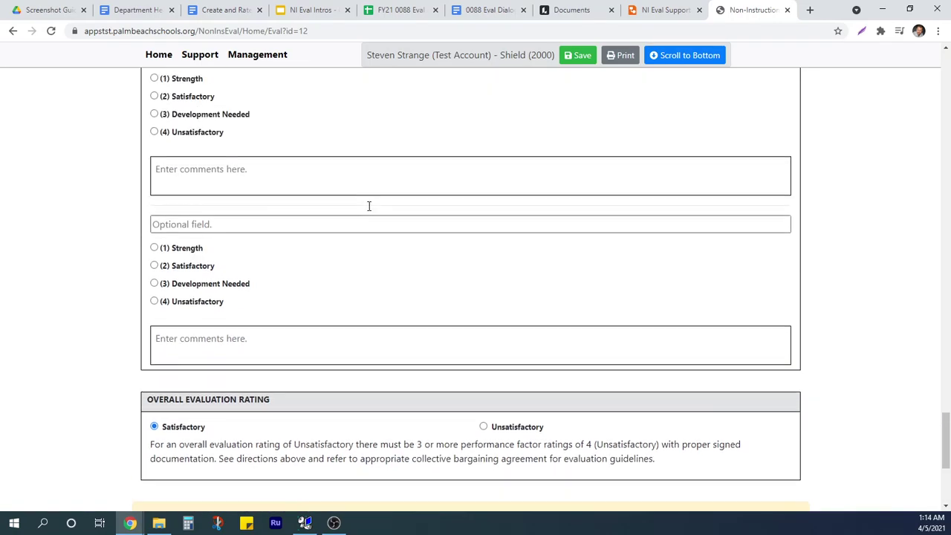
pyautogui.scroll(15, 381, 192)
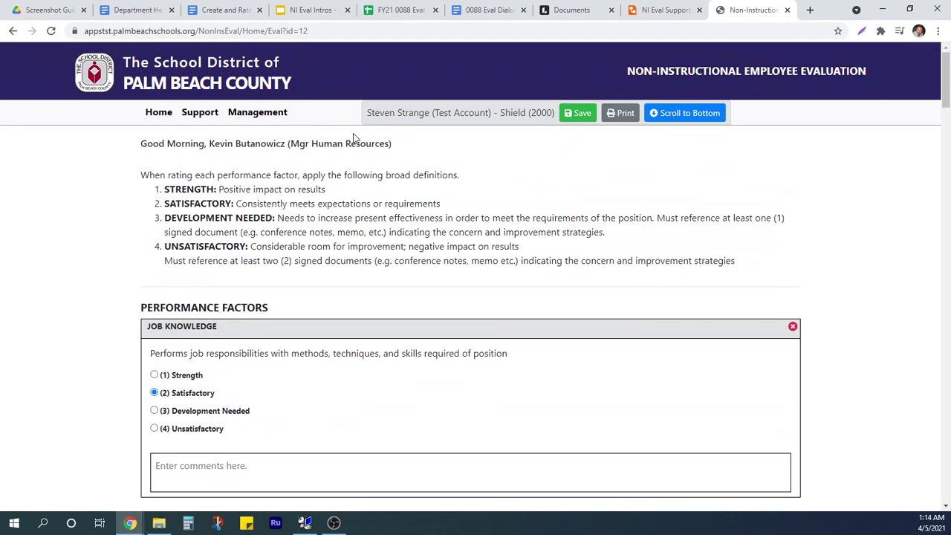
pyautogui.click(214, 117)
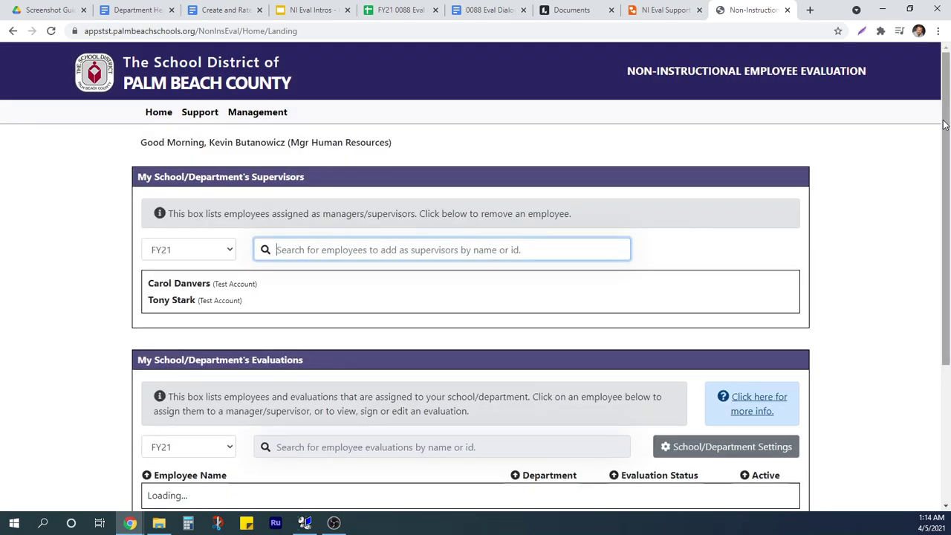
pyautogui.moveTo(945, 119); pyautogui.dragTo(945, 278)
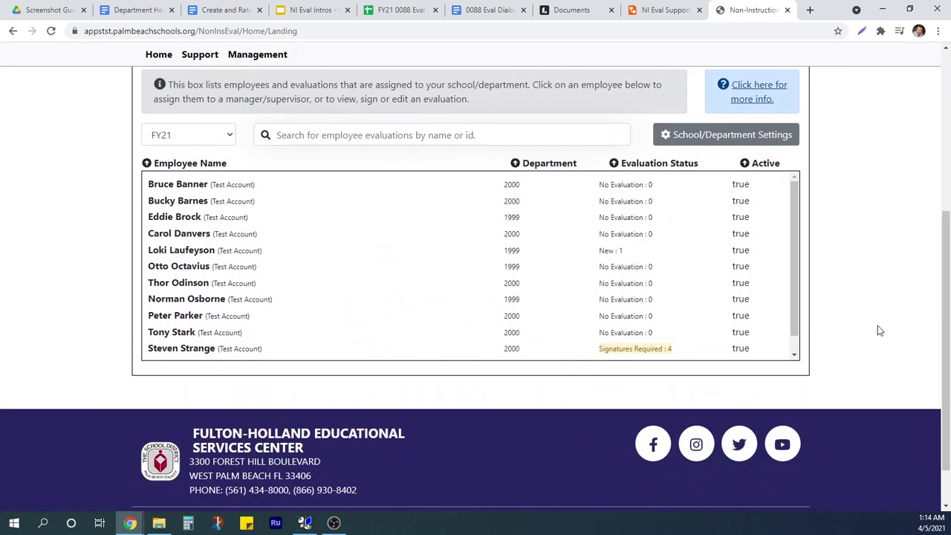